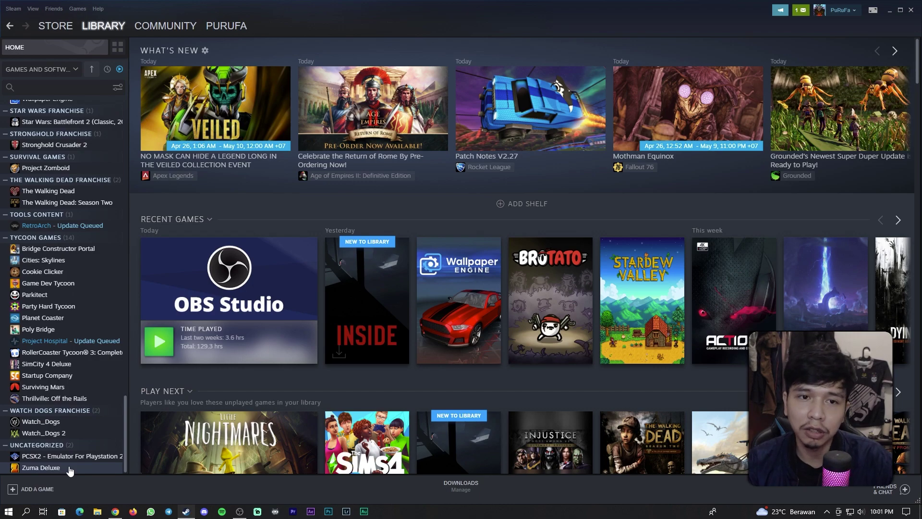
# Step: Compare the library pages of Zuma Deluxe and Parkitect, checking which one comes from another account's library
pyautogui.click(69, 468)
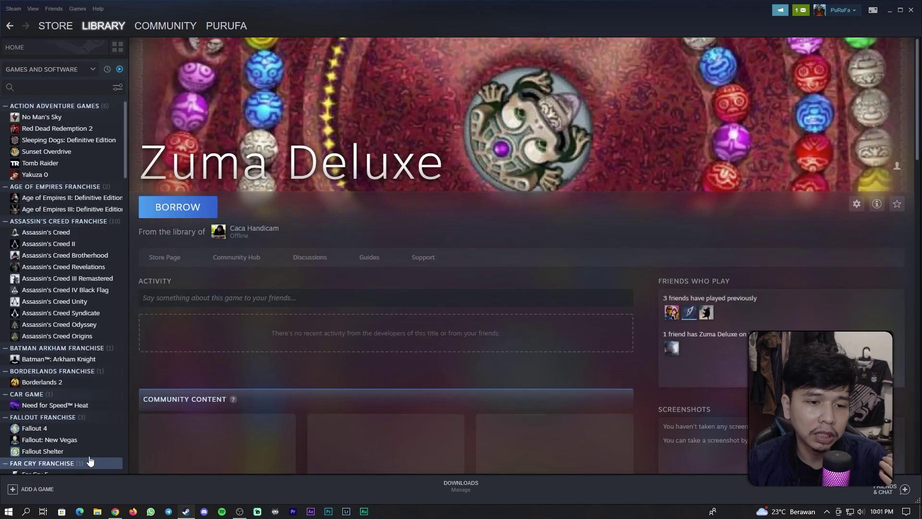
pyautogui.scroll(-3, 67, 390)
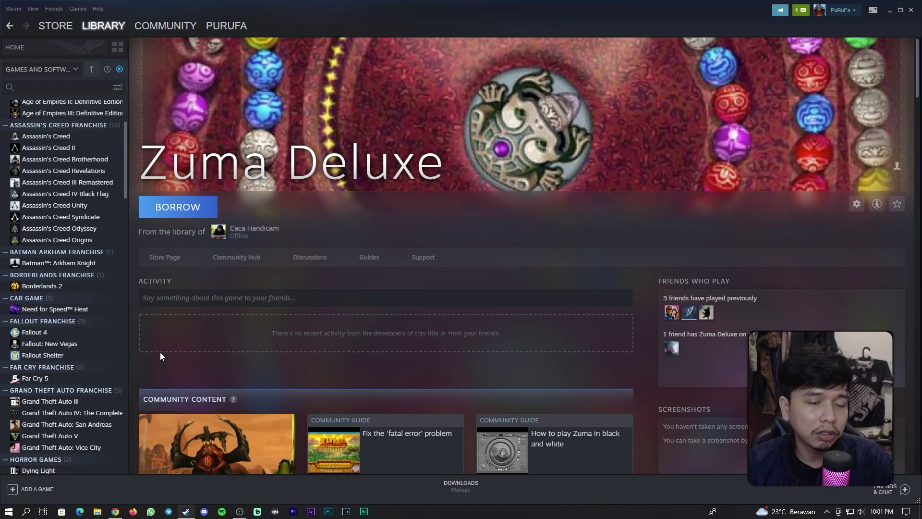
pyautogui.scroll(-20, 88, 379)
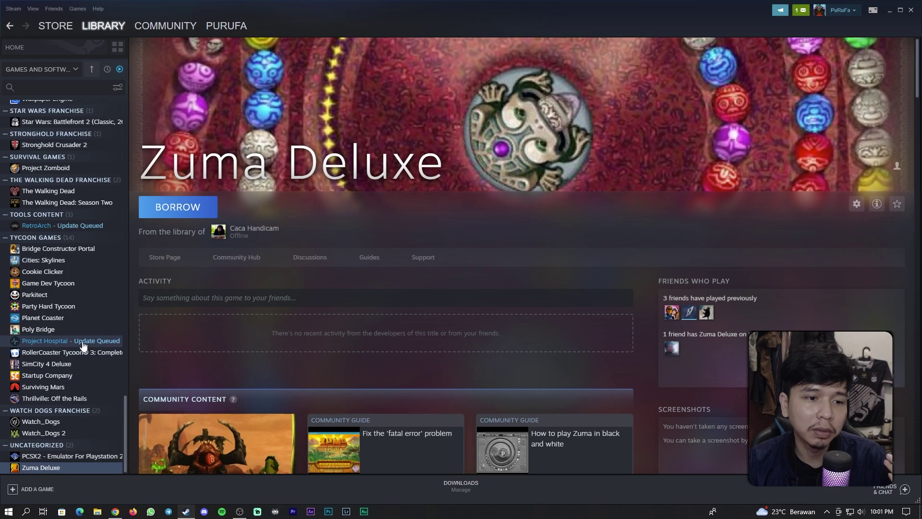
pyautogui.click(57, 296)
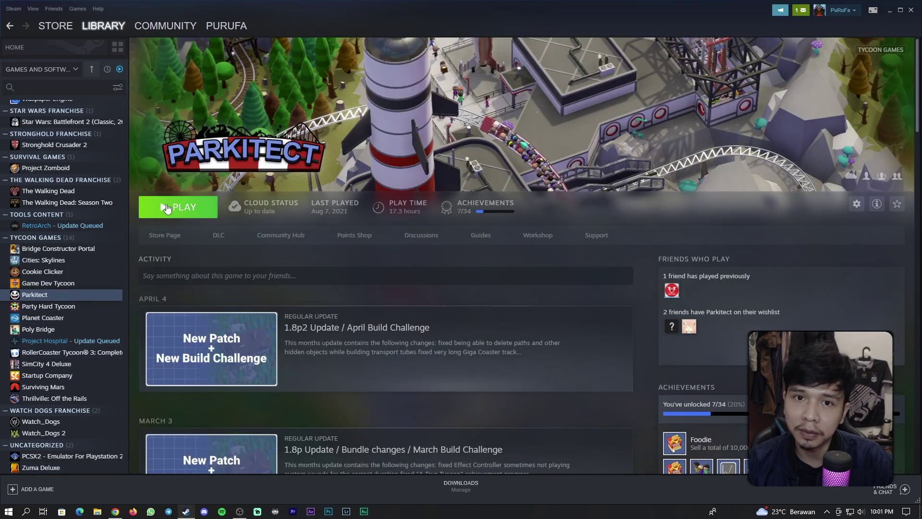
pyautogui.click(66, 469)
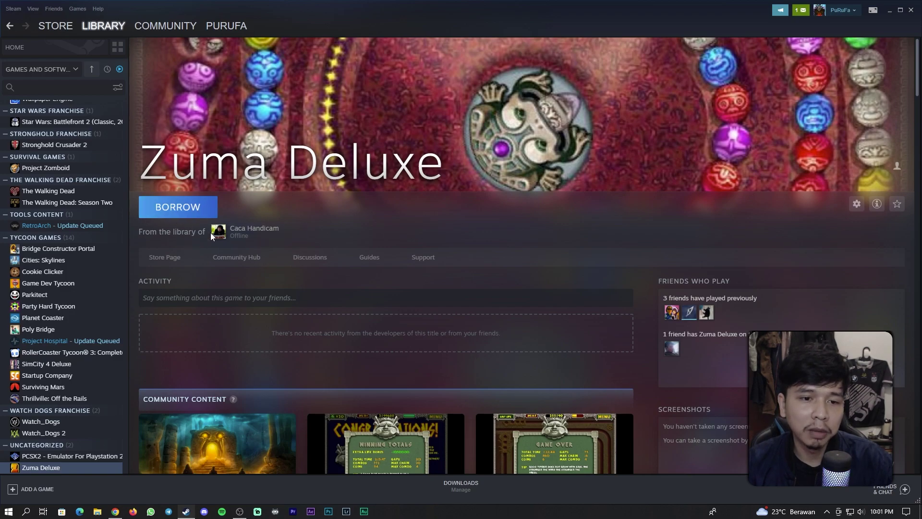
pyautogui.moveTo(223, 232)
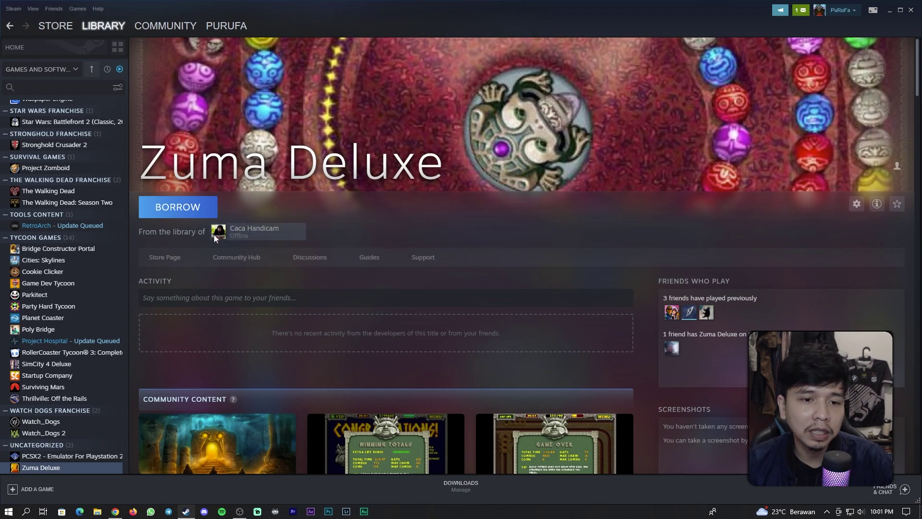
# Step: Switch to the Steam account that owns Zuma Deluxe
pyautogui.click(10, 9)
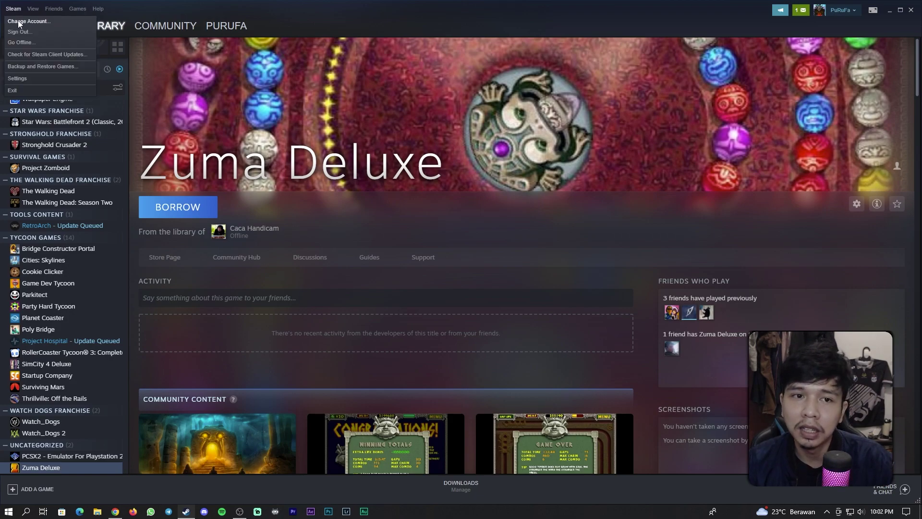
pyautogui.click(19, 22)
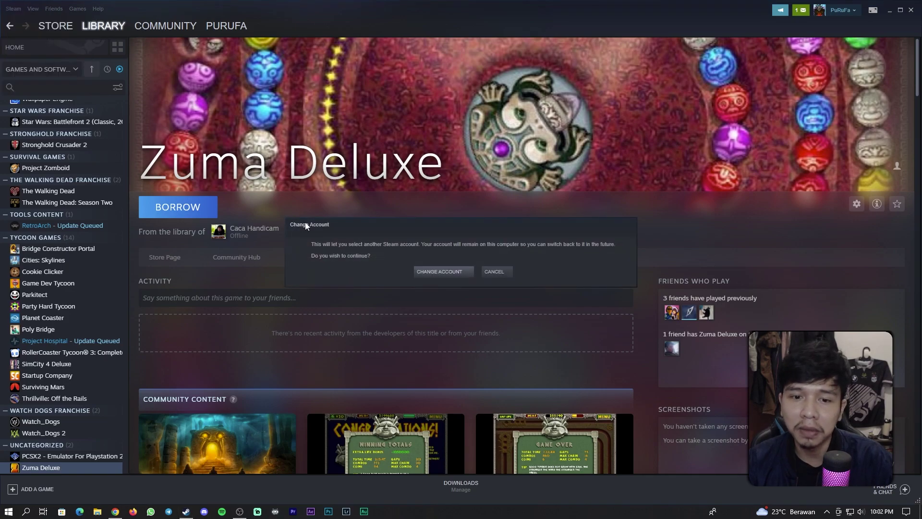
pyautogui.click(429, 273)
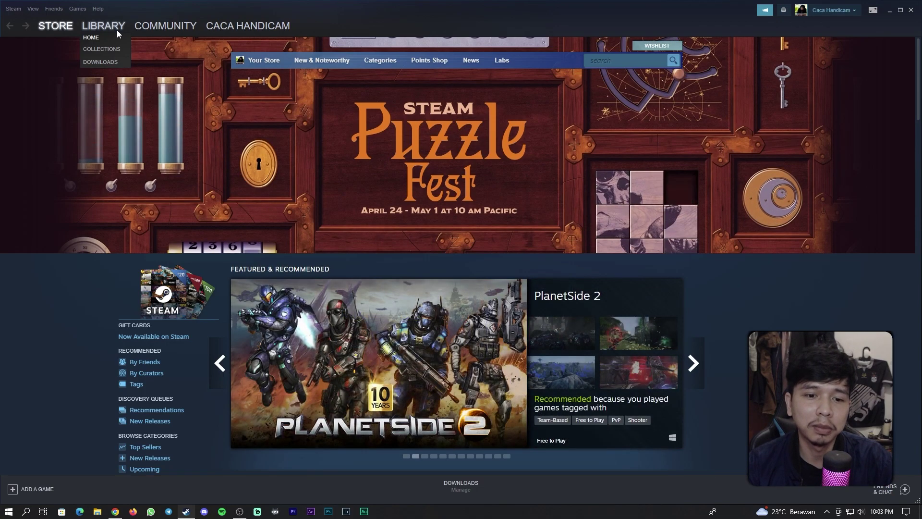
# Step: Look through this account's game library, checking the pages of Zuma Deluxe and The Walking Dead: Season Two for ownership
pyautogui.click(117, 30)
pyautogui.scroll(-6, 95, 232)
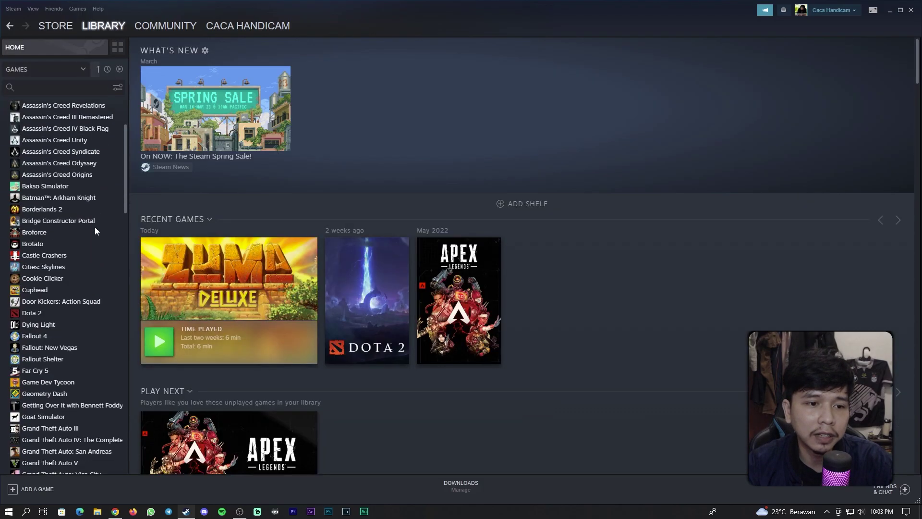
pyautogui.scroll(6, 93, 233)
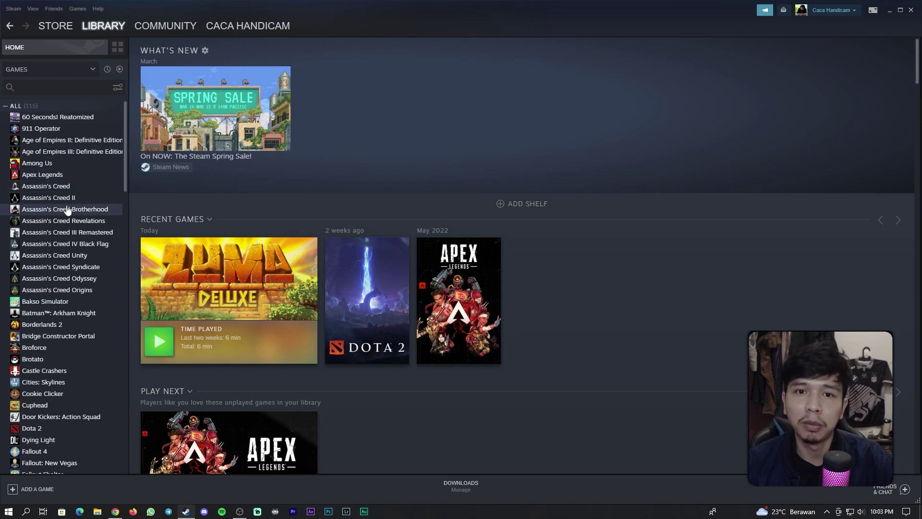
pyautogui.scroll(-20, 67, 210)
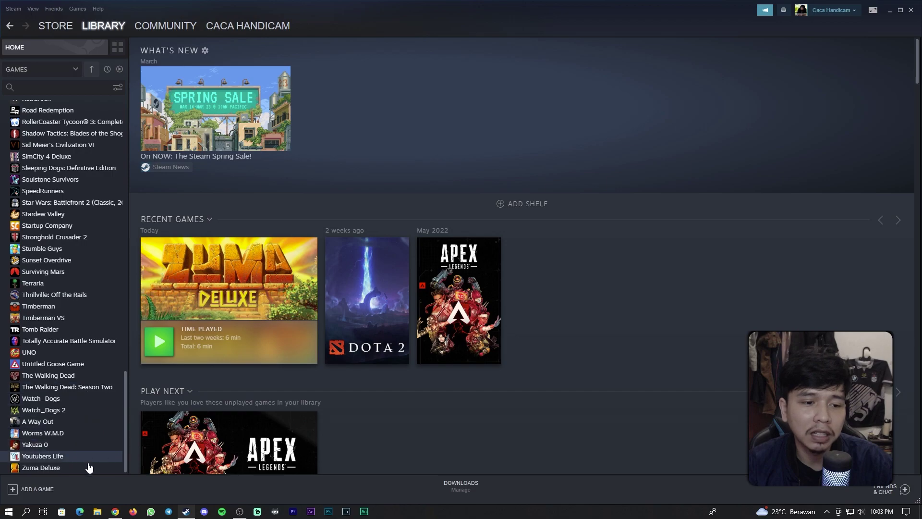
pyautogui.click(89, 467)
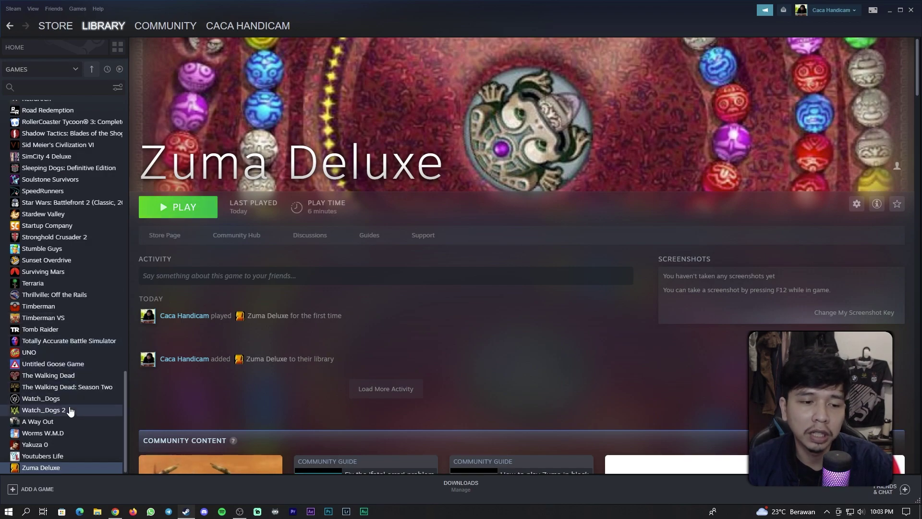
pyautogui.click(73, 389)
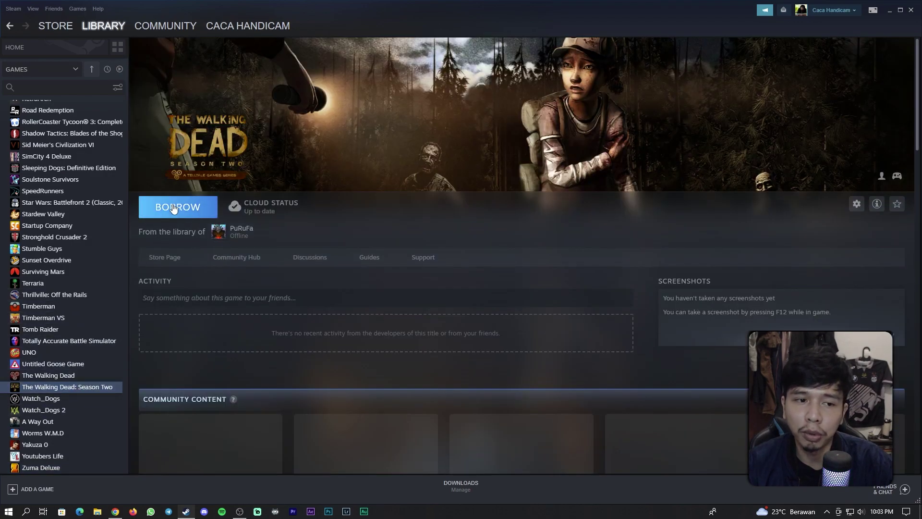
pyautogui.click(10, 26)
# Step: Authorize Family Library Sharing on this computer, share the library with the first eligible account, and save the settings
pyautogui.click(14, 8)
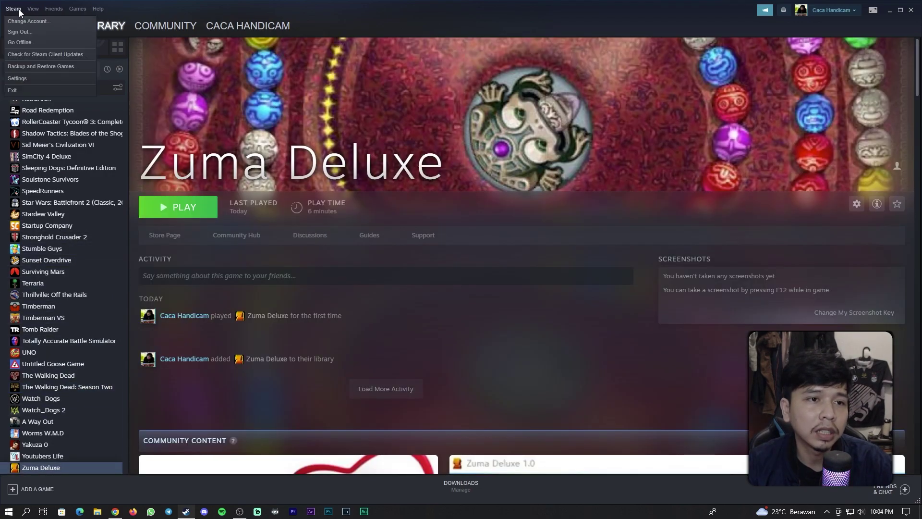
pyautogui.click(19, 78)
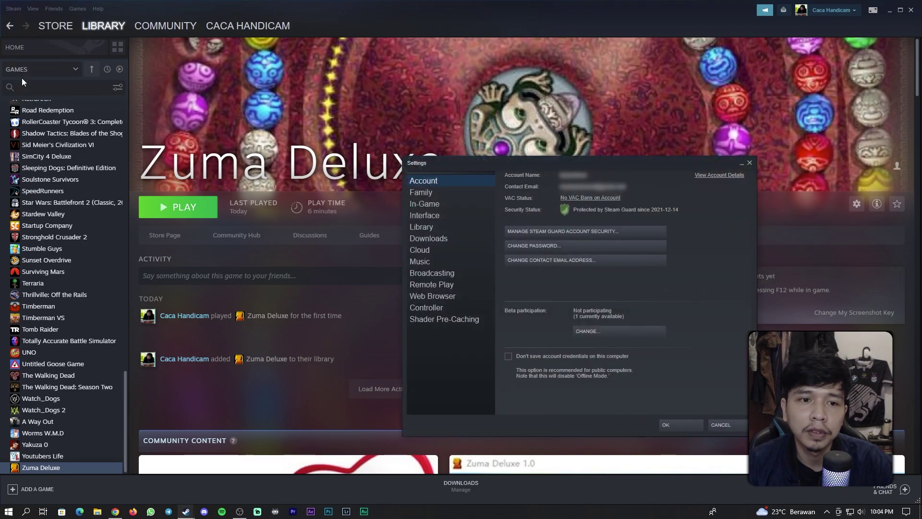
pyautogui.click(433, 197)
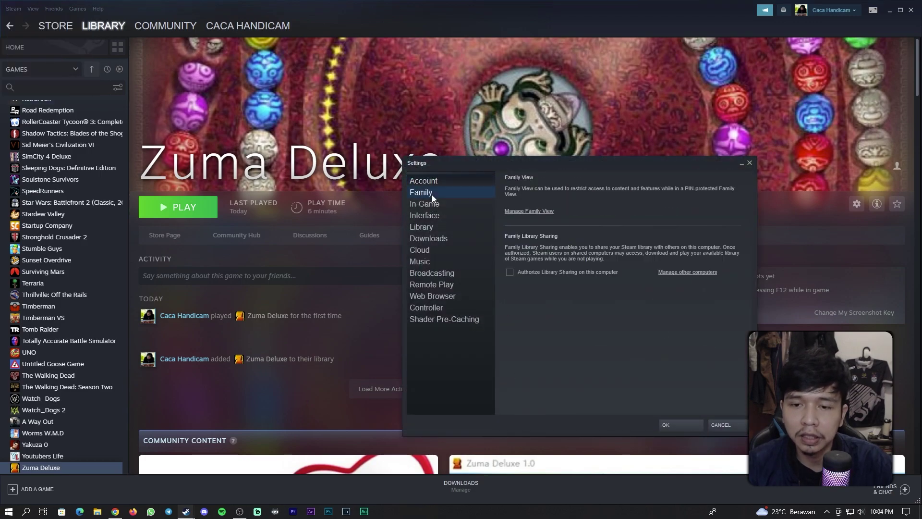
pyautogui.moveTo(512, 180); pyautogui.dragTo(477, 163)
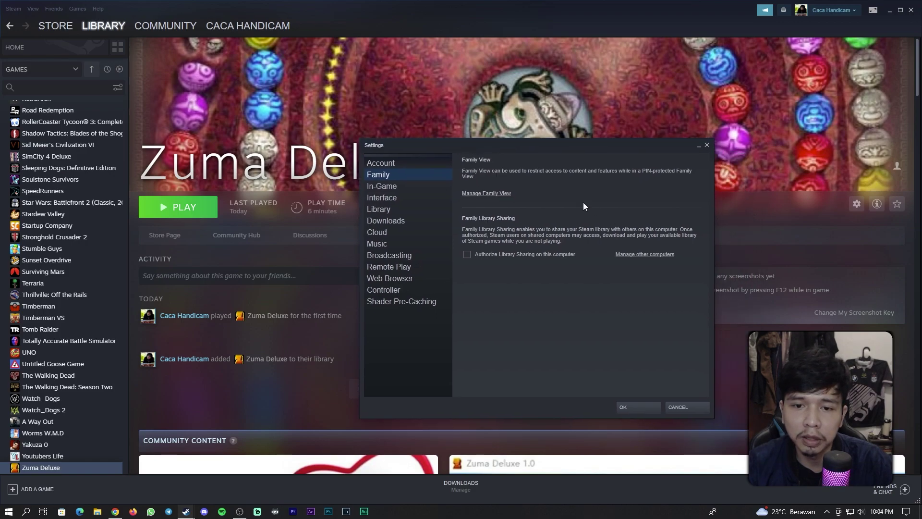
pyautogui.click(485, 252)
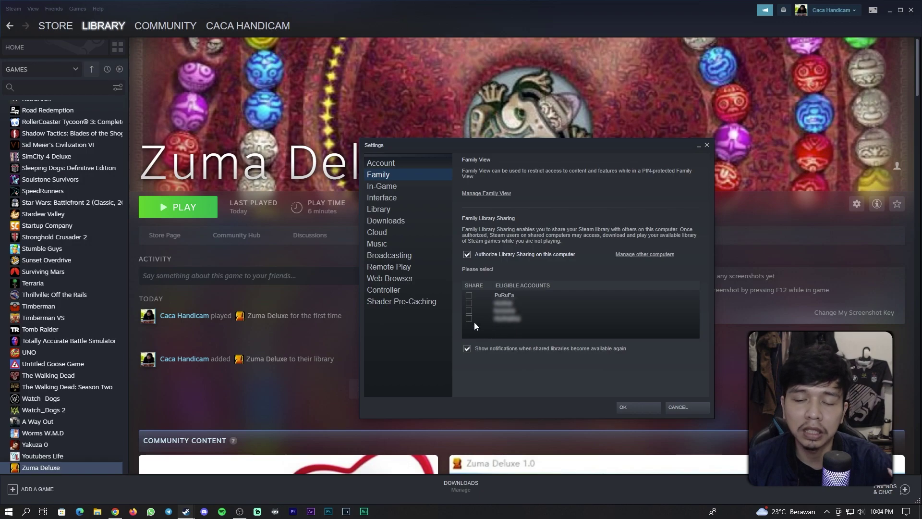
pyautogui.click(469, 296)
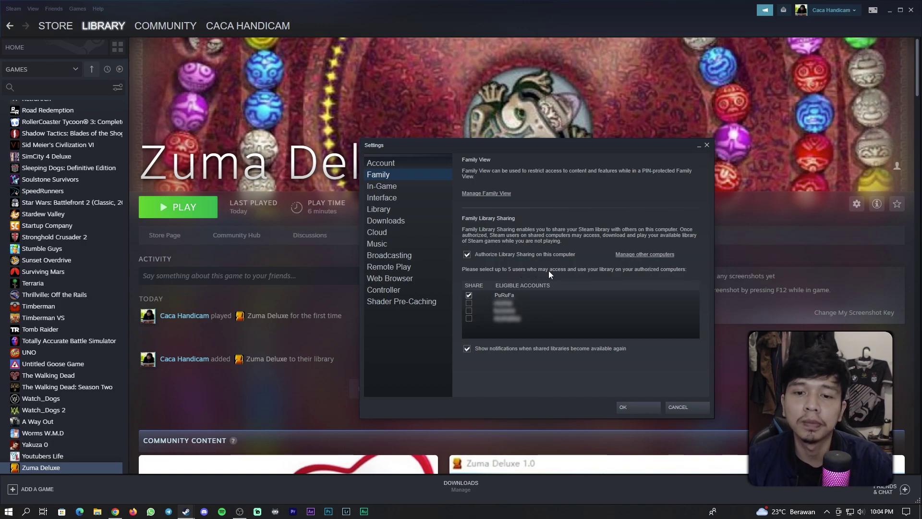
pyautogui.click(630, 407)
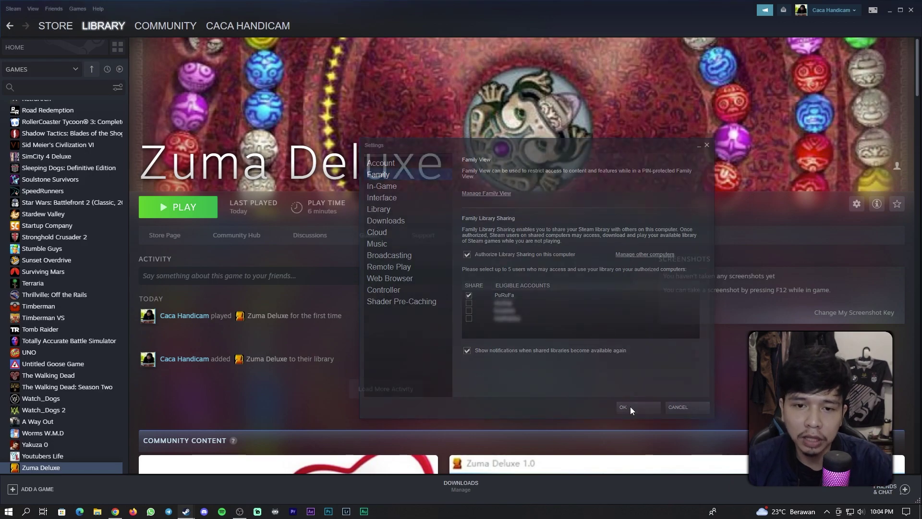
# Step: Switch back to the Steam account that received the library share and dismiss the news pop-up
pyautogui.click(13, 8)
pyautogui.click(18, 25)
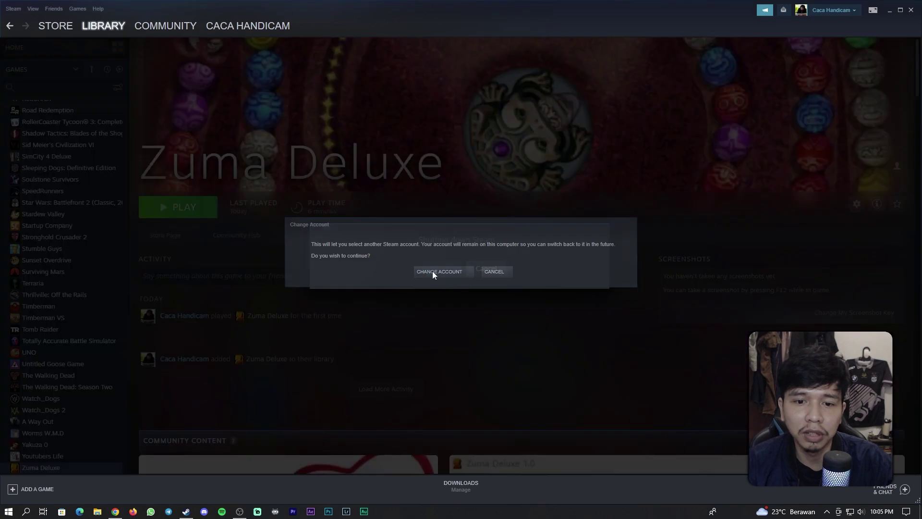
pyautogui.click(432, 271)
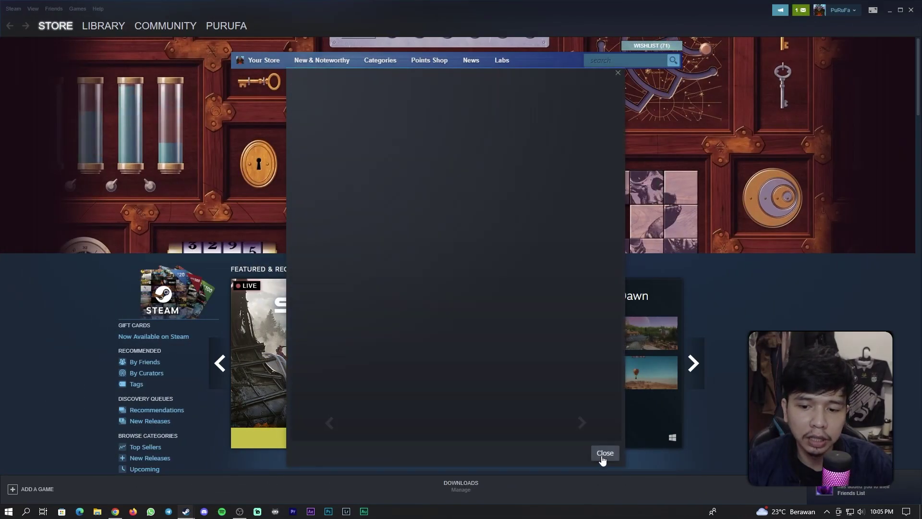
pyautogui.click(601, 456)
# Step: Run the shared Zuma Deluxe from the library and quit the game from its main menu
pyautogui.click(103, 26)
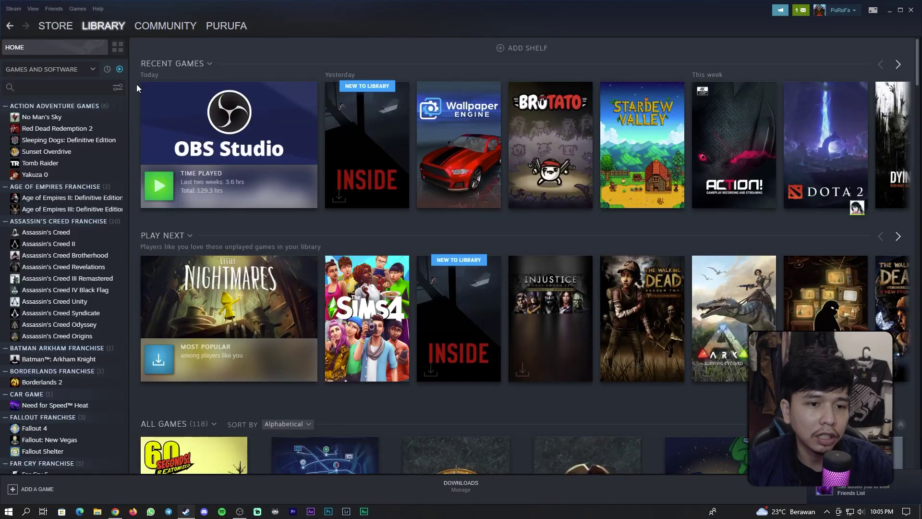
pyautogui.scroll(-1, 126, 140)
pyautogui.moveTo(126, 140); pyautogui.dragTo(130, 422)
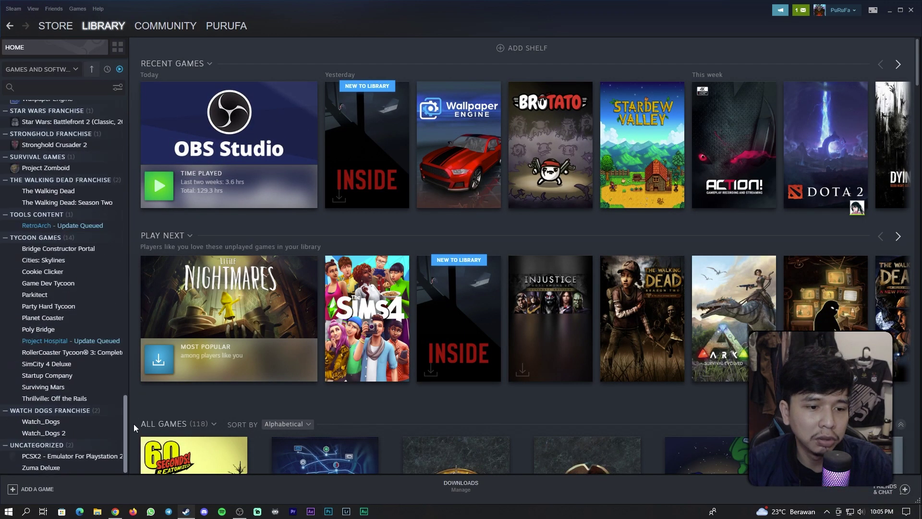
pyautogui.click(74, 468)
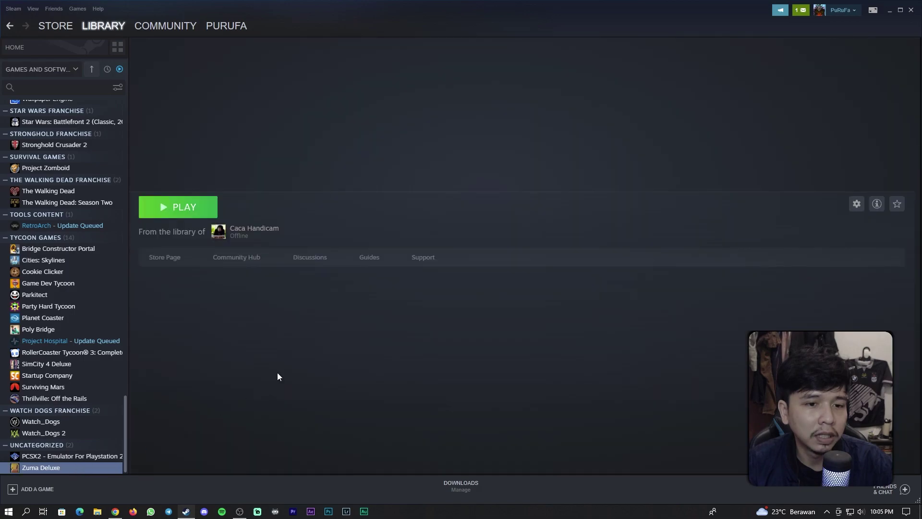
pyautogui.click(185, 211)
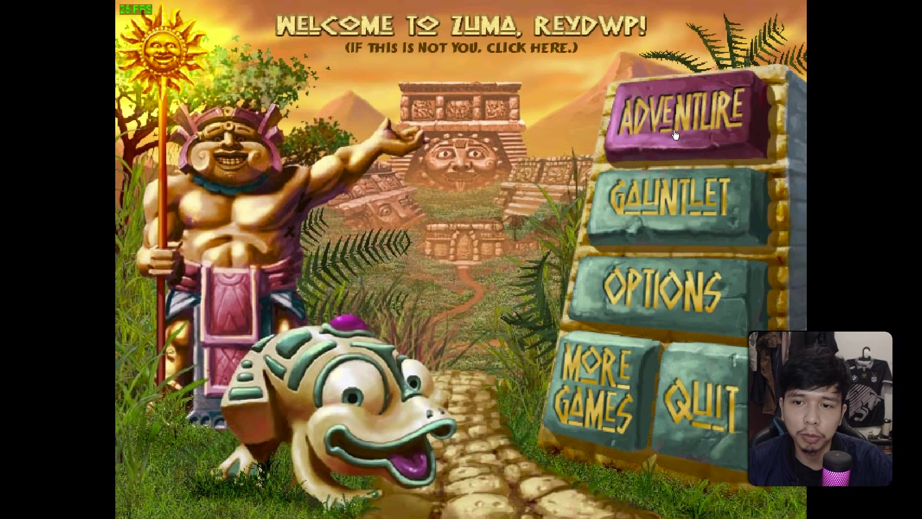
pyautogui.click(699, 386)
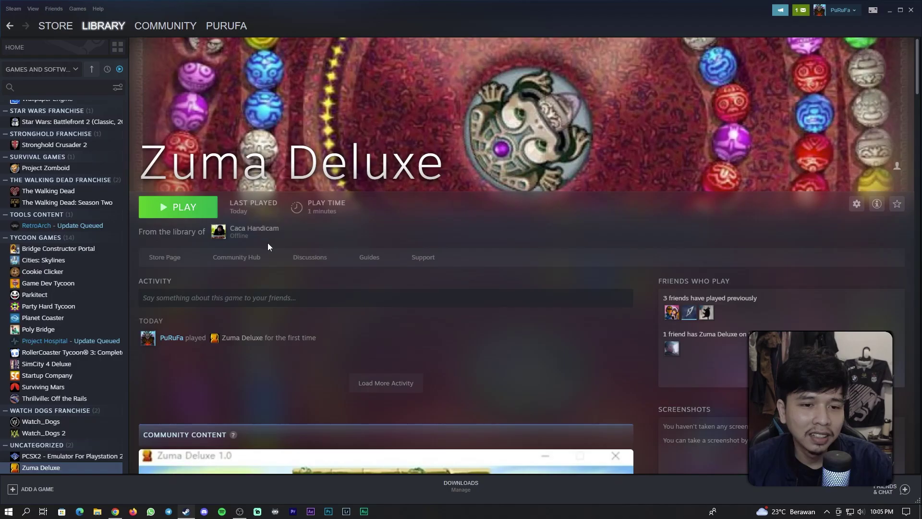
pyautogui.moveTo(214, 231)
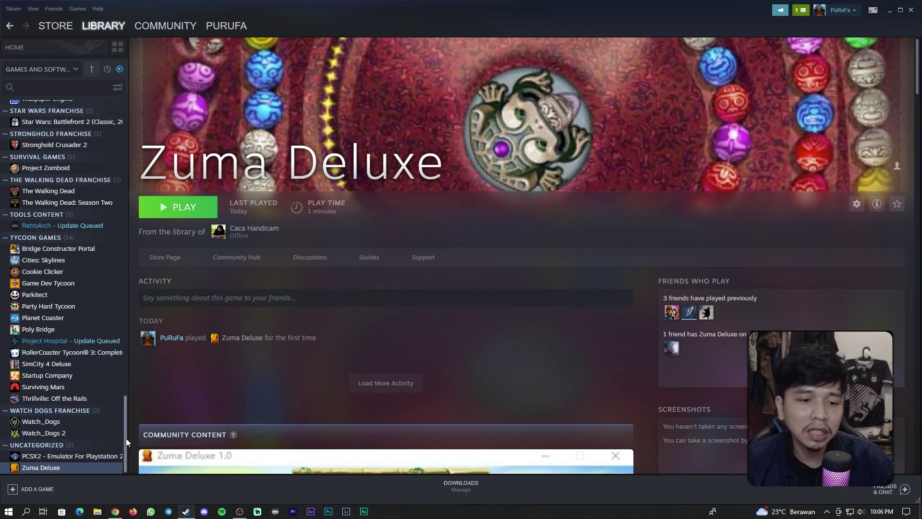
# Step: Return to the library home page and change to the account that owns Zuma Deluxe again
pyautogui.moveTo(126, 438); pyautogui.dragTo(129, 142)
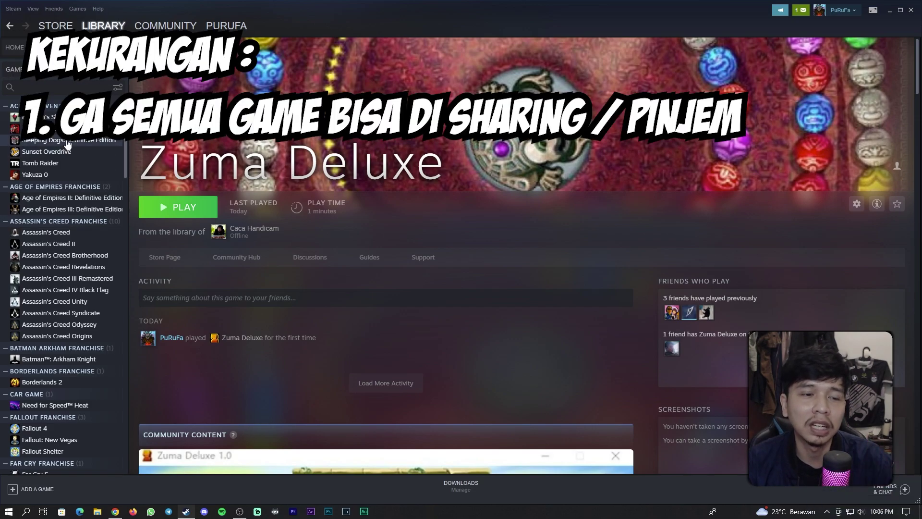
pyautogui.click(14, 47)
pyautogui.click(14, 9)
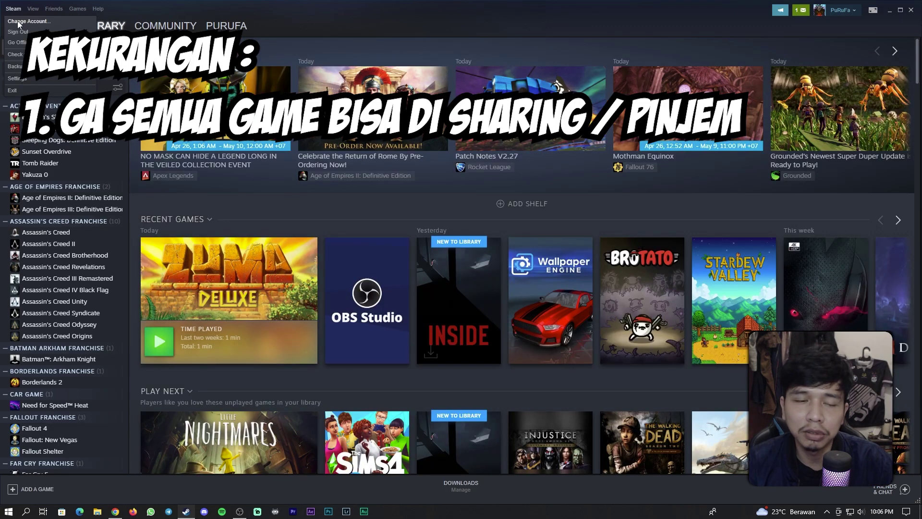
pyautogui.click(18, 22)
pyautogui.click(414, 272)
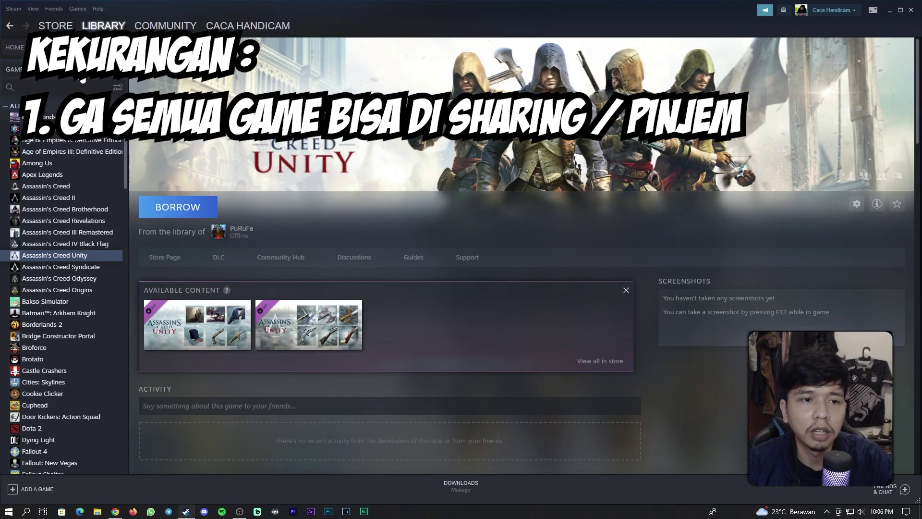
# Step: Check the library pages of Age of Empires II: Definitive Edition and Among Us for borrowing availability
pyautogui.click(111, 27)
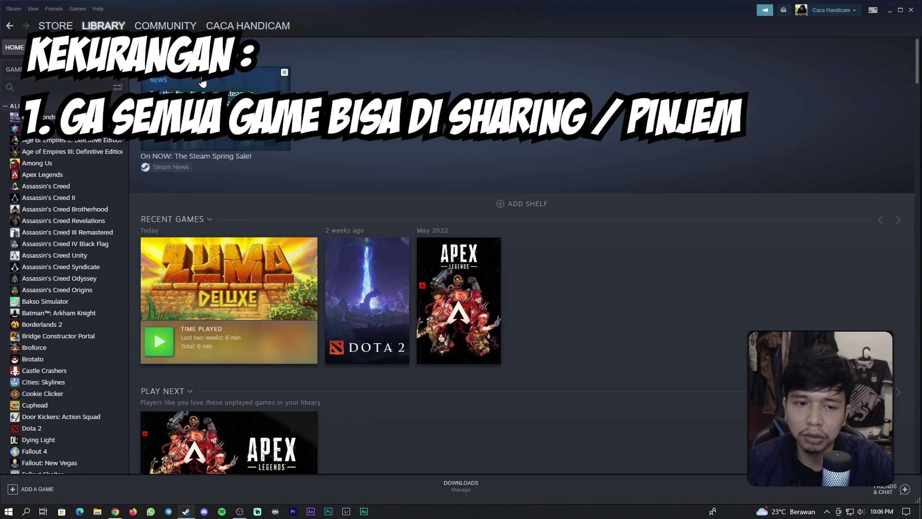
pyautogui.click(39, 146)
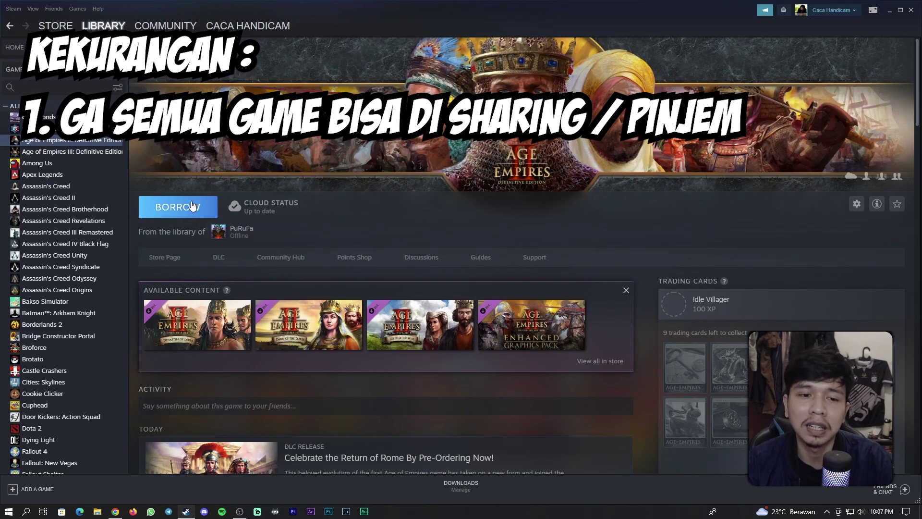
pyautogui.click(76, 166)
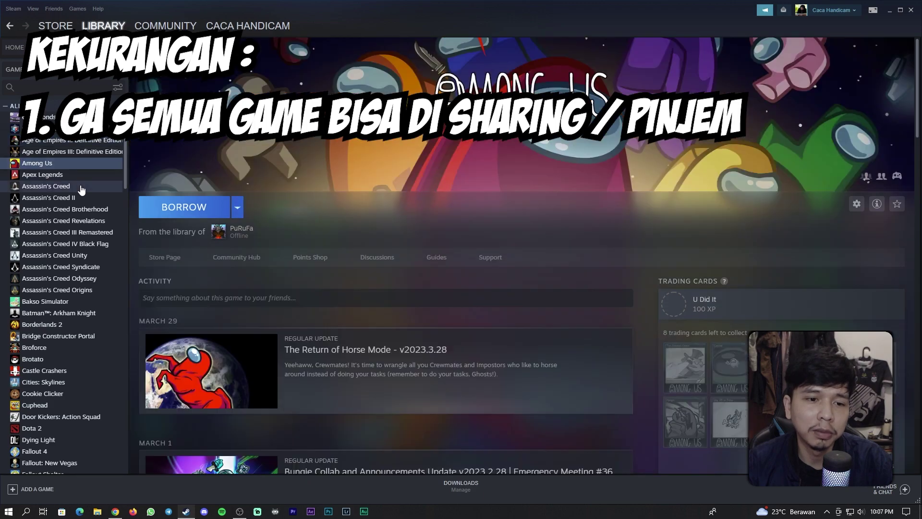
# Step: Check the library pages of the Assassin's Creed games, including Brotherhood, Revelations, Syndicate, Odyssey and Origins, for borrowing availability
pyautogui.click(77, 186)
pyautogui.click(78, 209)
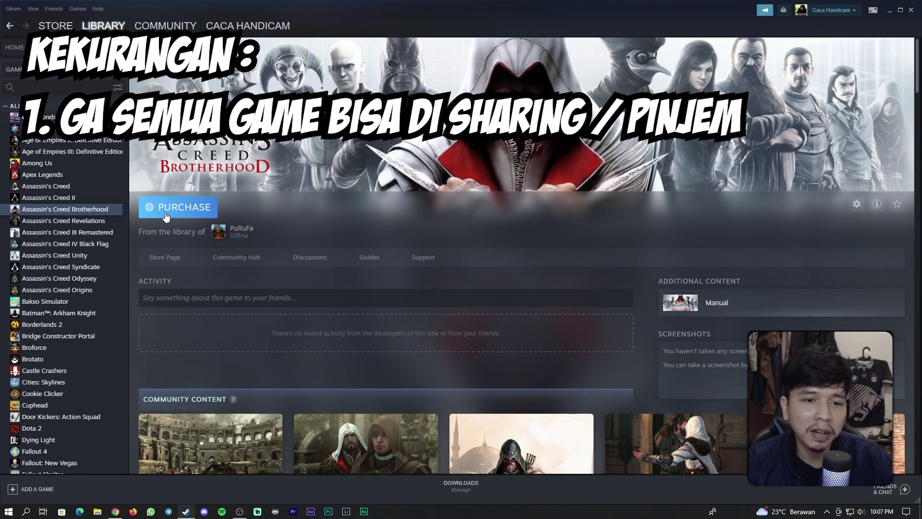
pyautogui.click(92, 221)
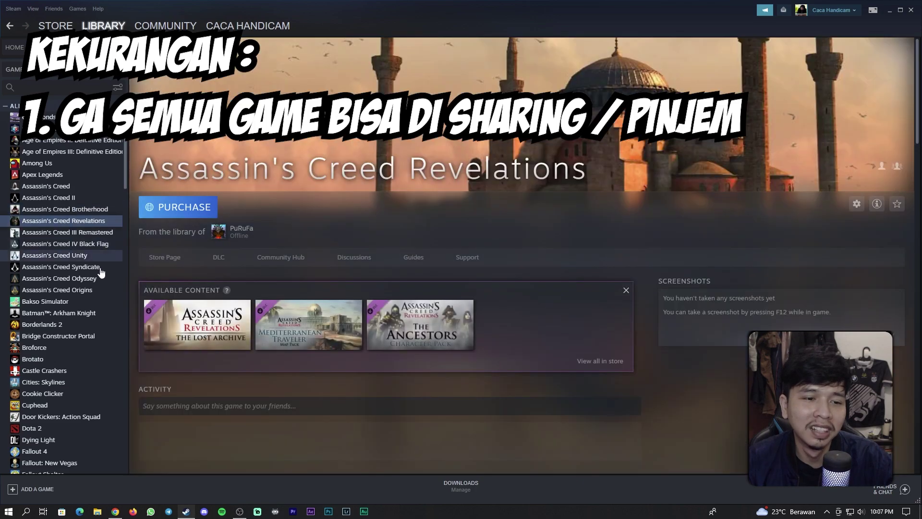
pyautogui.click(102, 280)
pyautogui.click(100, 291)
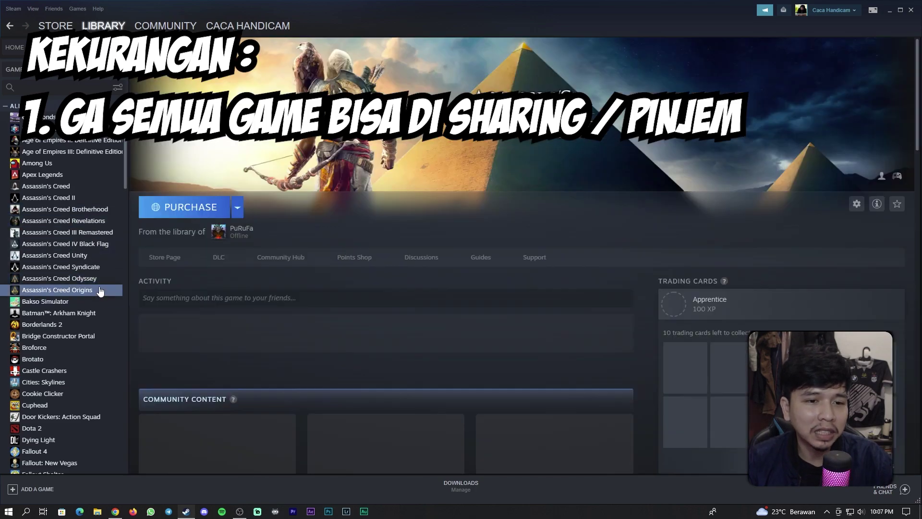
pyautogui.click(99, 267)
pyautogui.click(98, 280)
pyautogui.click(99, 290)
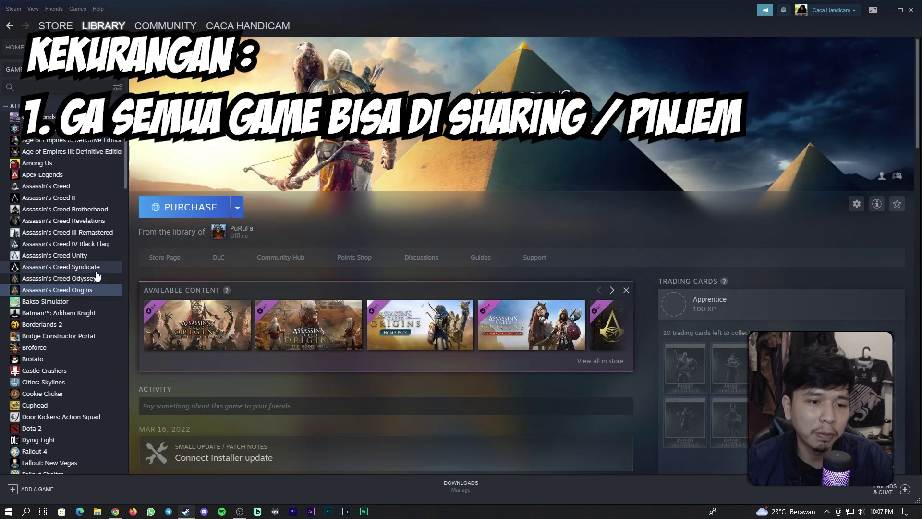
pyautogui.click(97, 271)
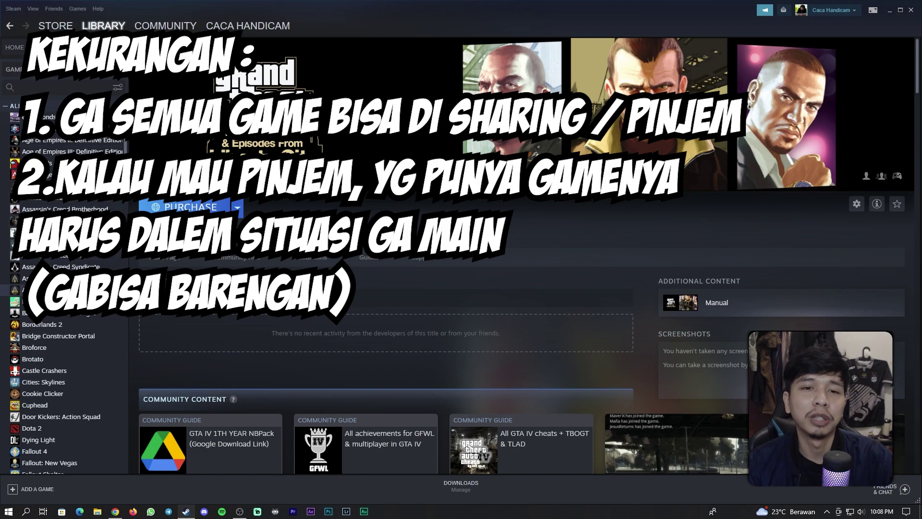
# Step: Browse the game list down to its end and return to the library home page
pyautogui.scroll(-15, 63, 288)
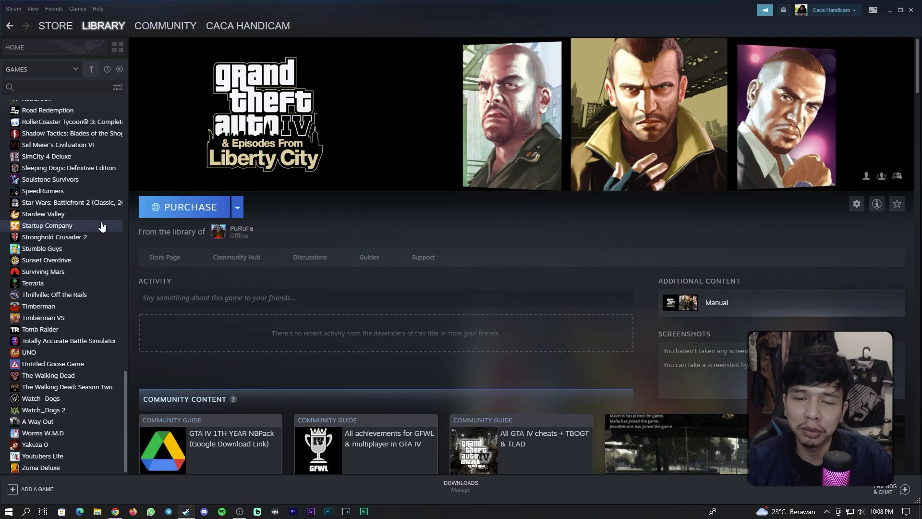
pyautogui.click(86, 47)
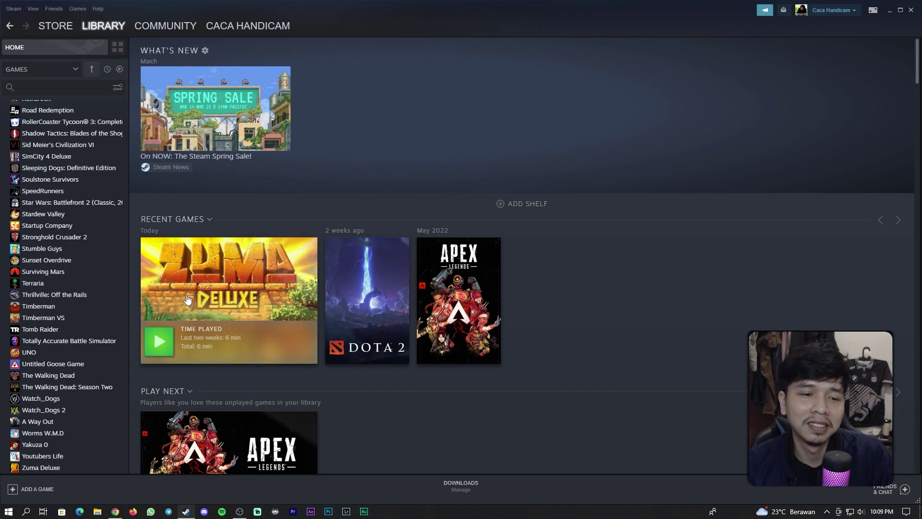
pyautogui.scroll(4, 122, 386)
pyautogui.scroll(-4, 120, 390)
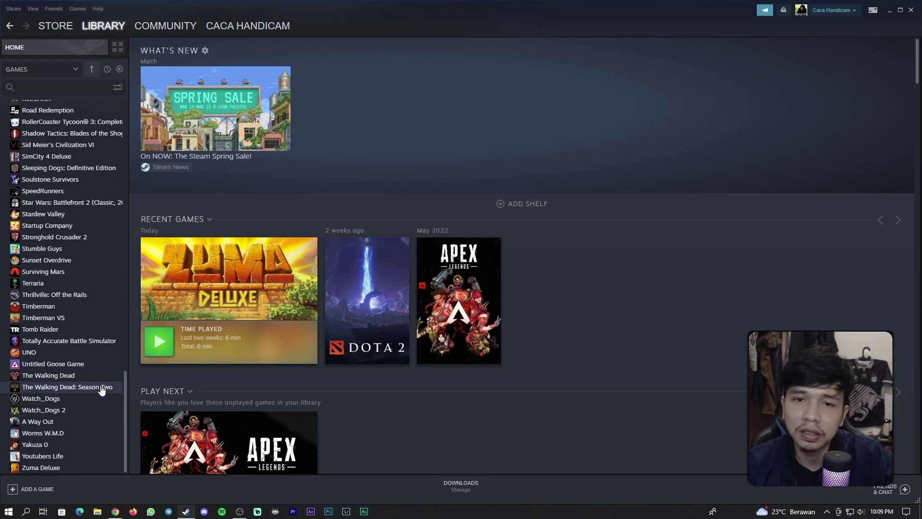